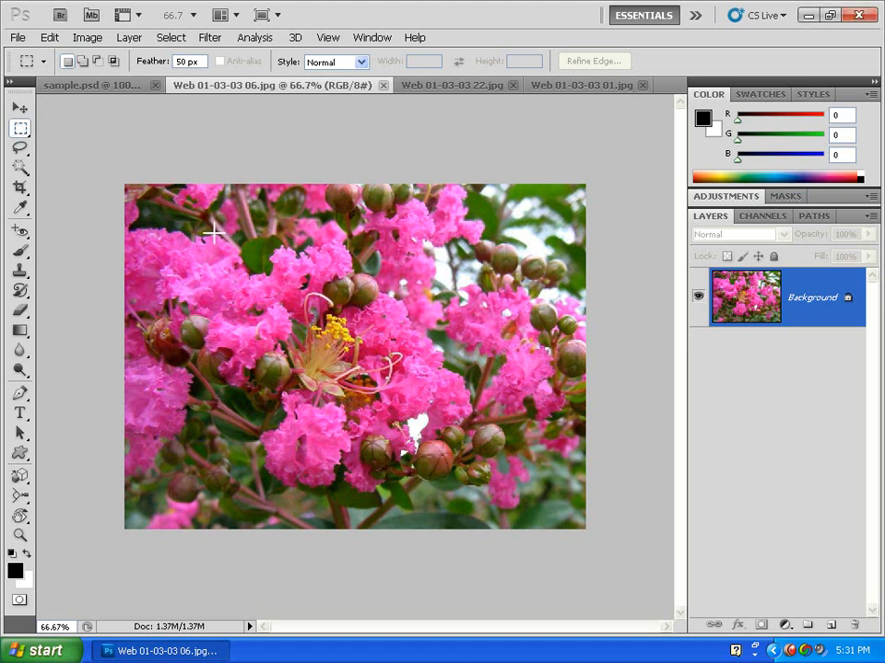
# Draw a rectangular marquee selection with a 50 px feather over the central flowers and deselect it.
pyautogui.moveTo(547, 329); pyautogui.dragTo(307, 424)
pyautogui.moveTo(433, 483); pyautogui.dragTo(419, 468)
pyautogui.moveTo(439, 422); pyautogui.dragTo(356, 375)
pyautogui.moveTo(564, 482); pyautogui.dragTo(573, 495)
pyautogui.moveTo(505, 477); pyautogui.dragTo(505, 477)
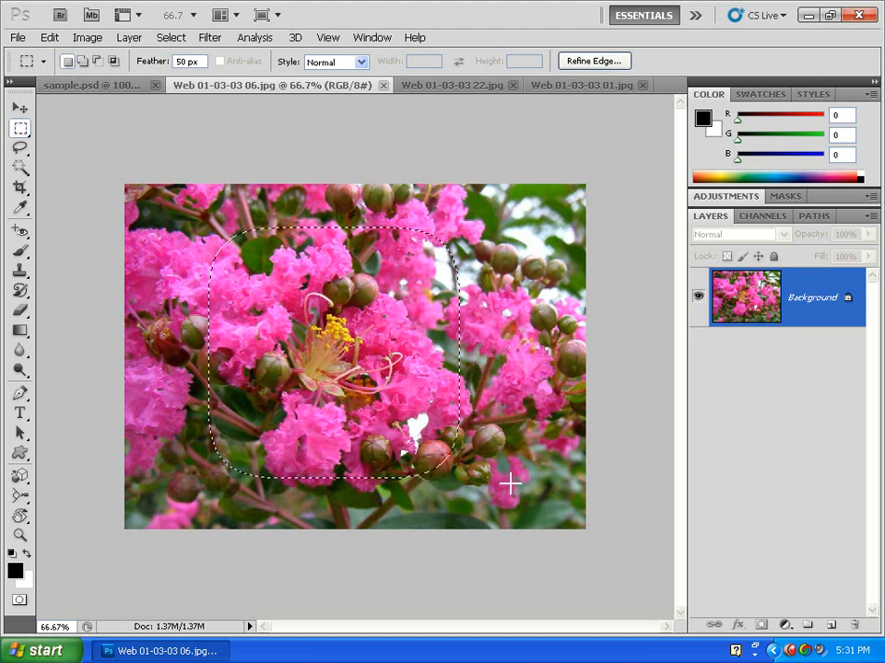
pyautogui.hotkey('ctrl', 'd')
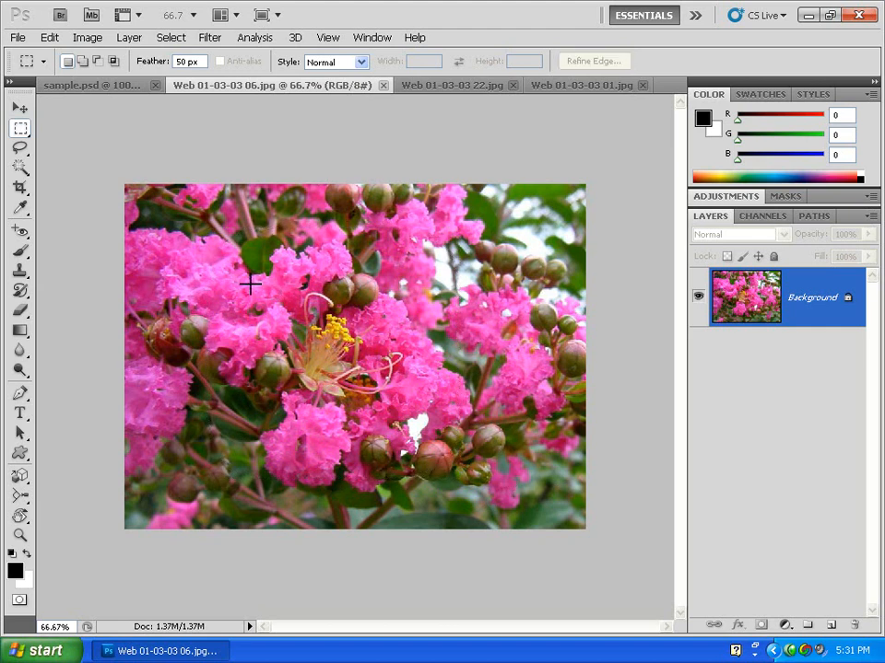
# Set the marquee style to Fixed Ratio with width 1 and height 1, and draw a square selection around the central flowers.
pyautogui.click(363, 62)
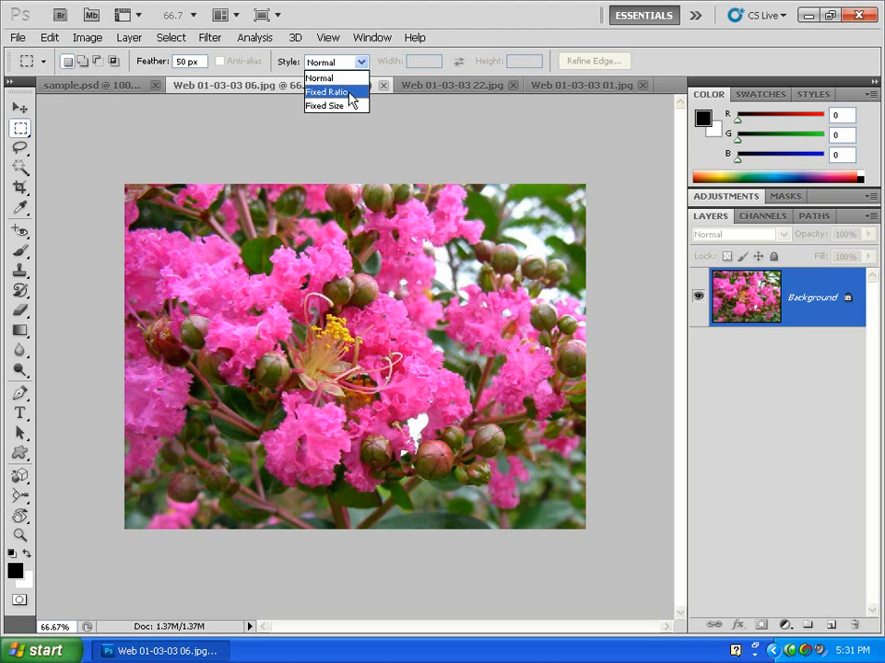
pyautogui.click(348, 94)
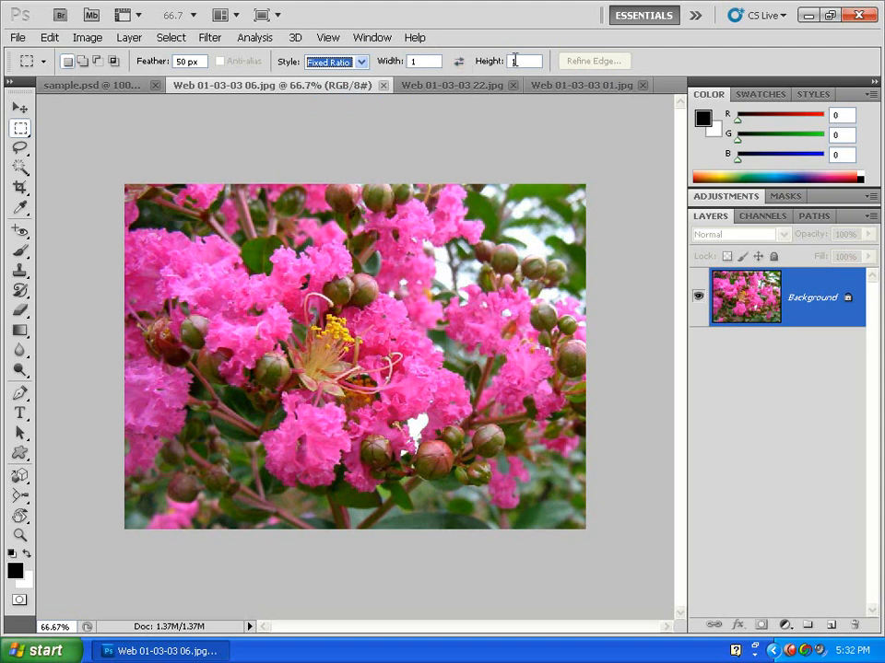
pyautogui.moveTo(241, 252); pyautogui.dragTo(287, 298)
pyautogui.moveTo(388, 399); pyautogui.dragTo(484, 491)
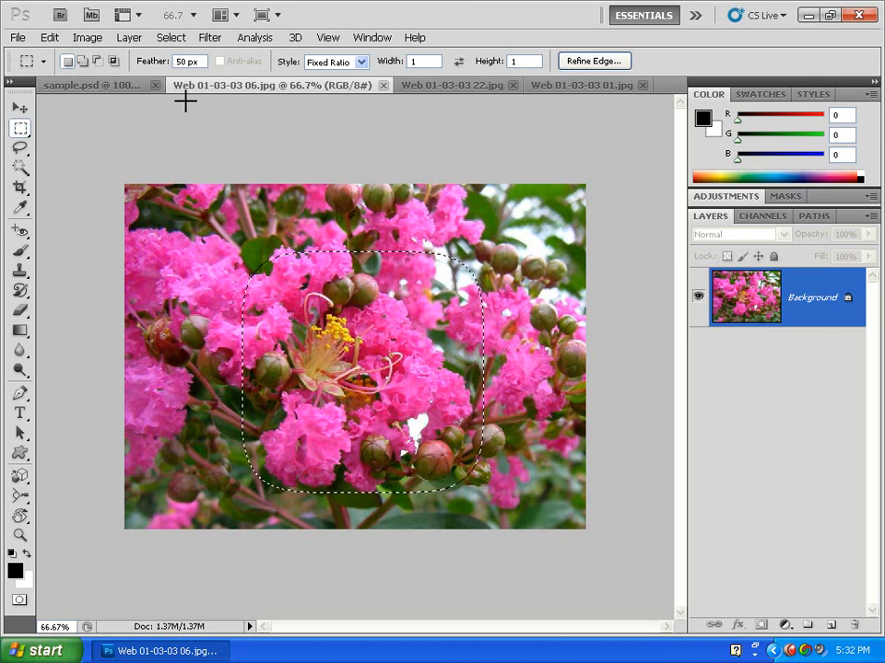
# Set the marquee feather to 0 px and draw a new hard-edged square selection over the central flowers.
pyautogui.press('Return')
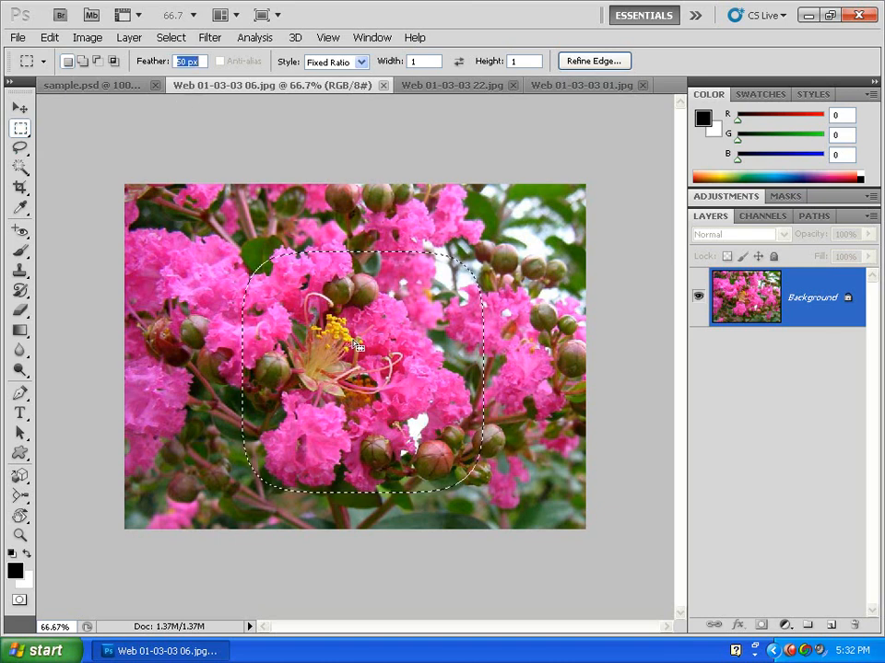
pyautogui.write('0')
pyautogui.press('Return')
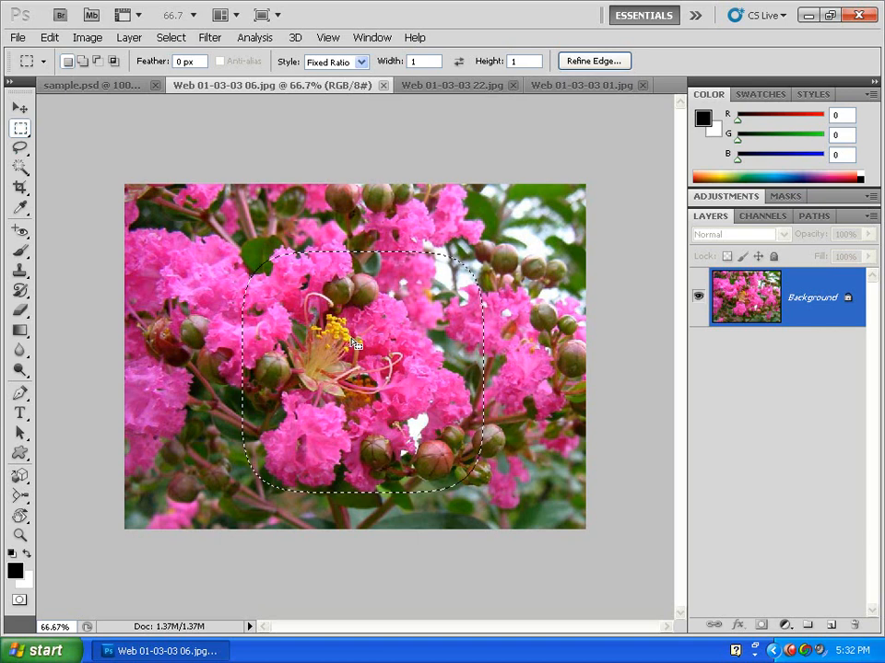
pyautogui.click(296, 310)
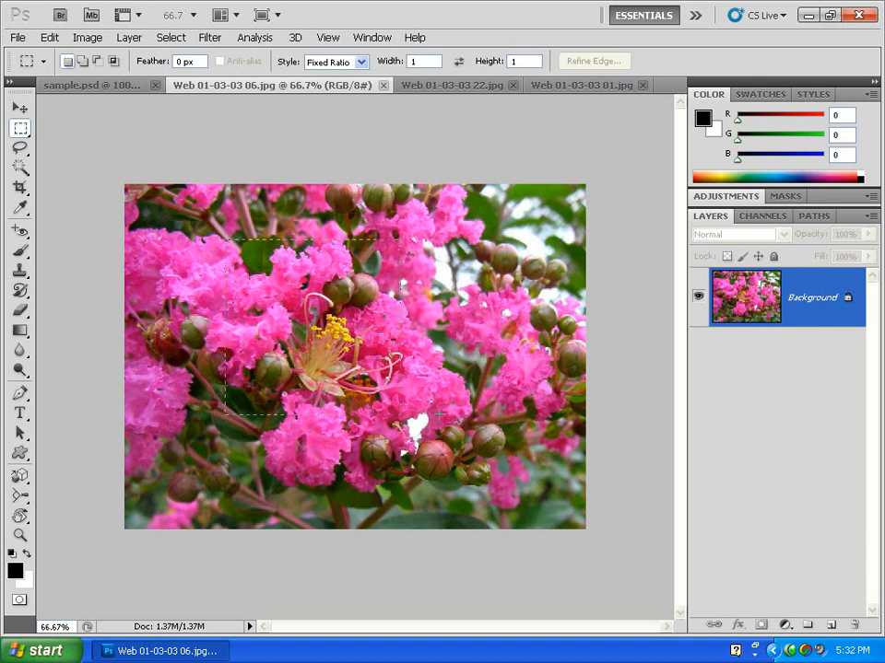
pyautogui.moveTo(456, 470); pyautogui.dragTo(529, 480)
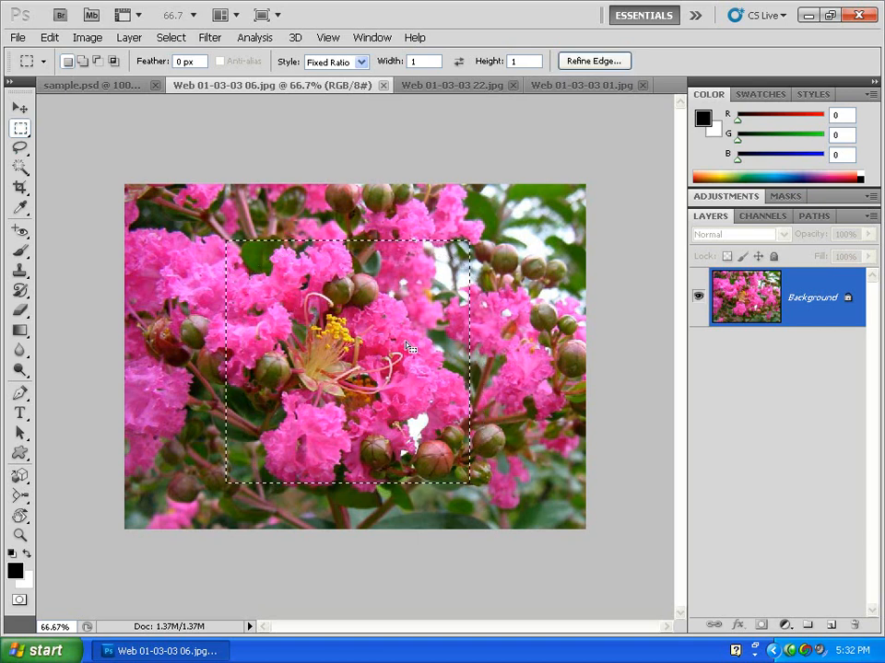
# Set the marquee tool's feather to 50 px while the hard-edged square selection is active.
pyautogui.click(178, 61)
pyautogui.write('1')
pyautogui.press('BackSpace')
pyautogui.write('50')
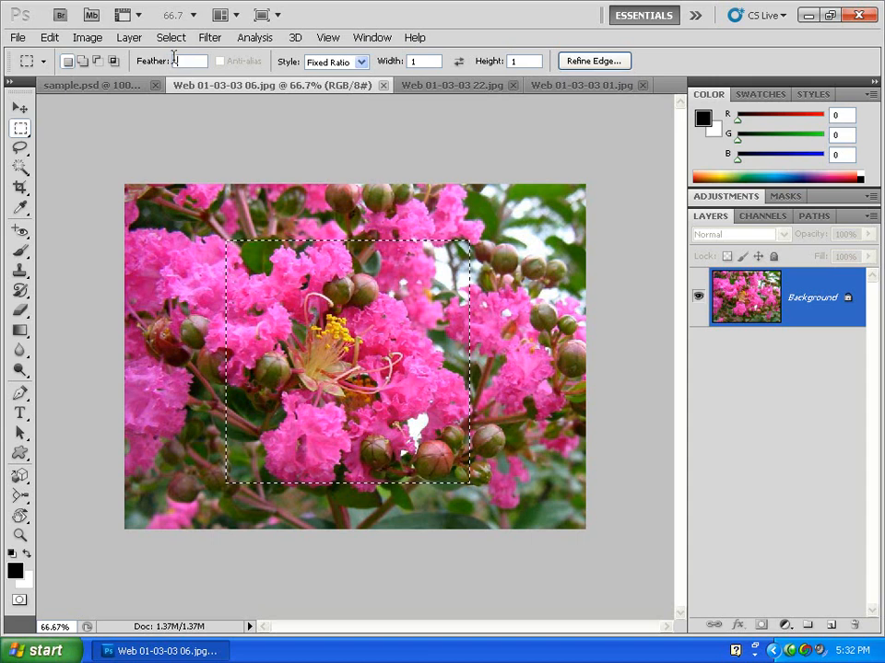
pyautogui.press('Return')
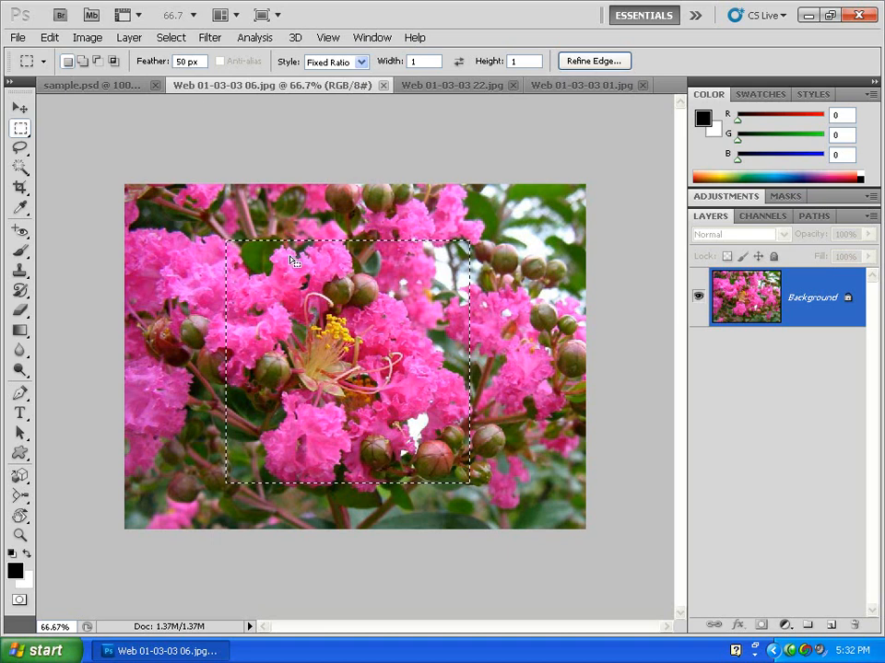
# Feather the existing square selection twice, each time with a radius of 50.1 pixels.
pyautogui.rightClick(264, 274)
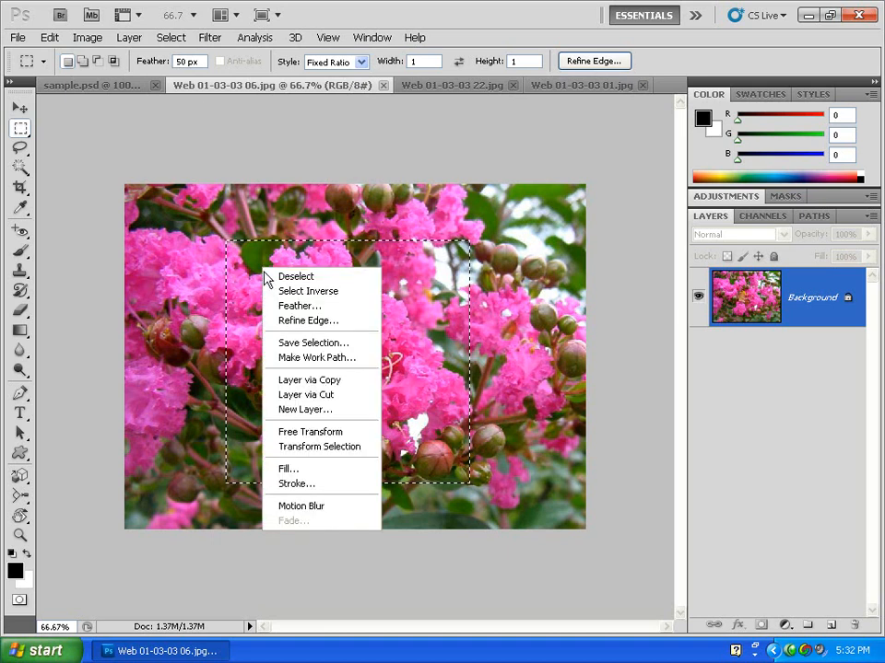
pyautogui.click(311, 309)
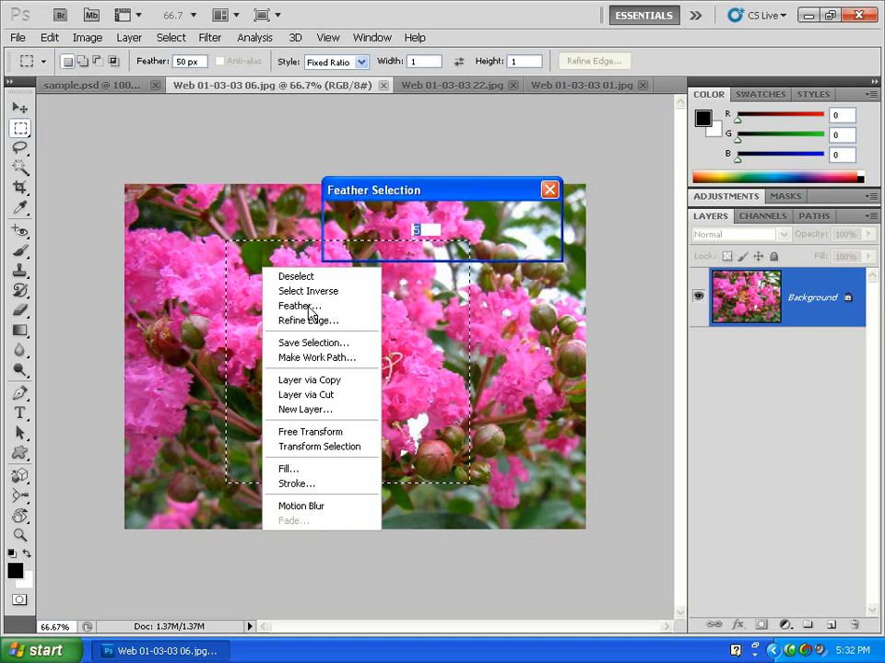
pyautogui.write('50')
pyautogui.press('Up')
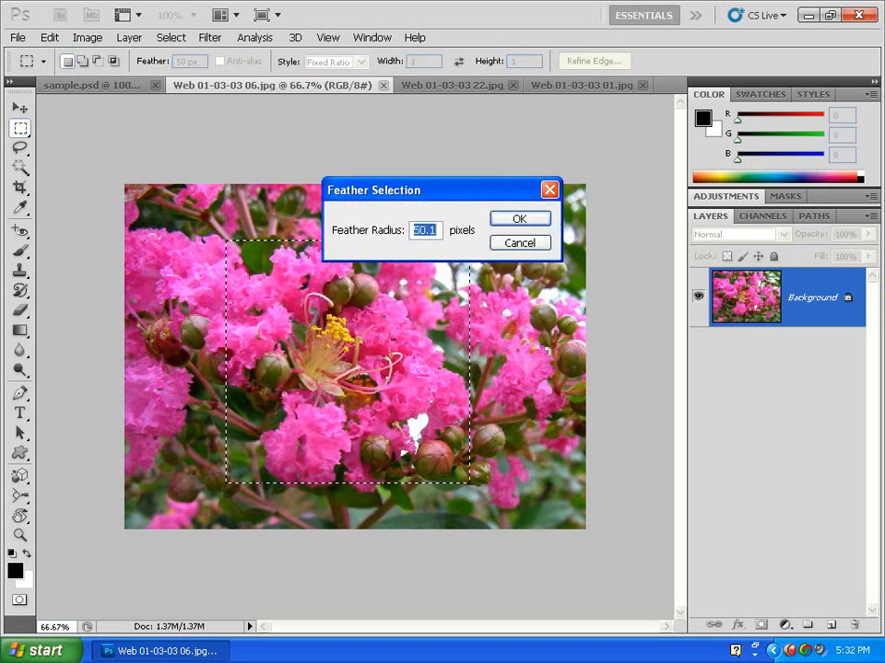
pyautogui.click(516, 222)
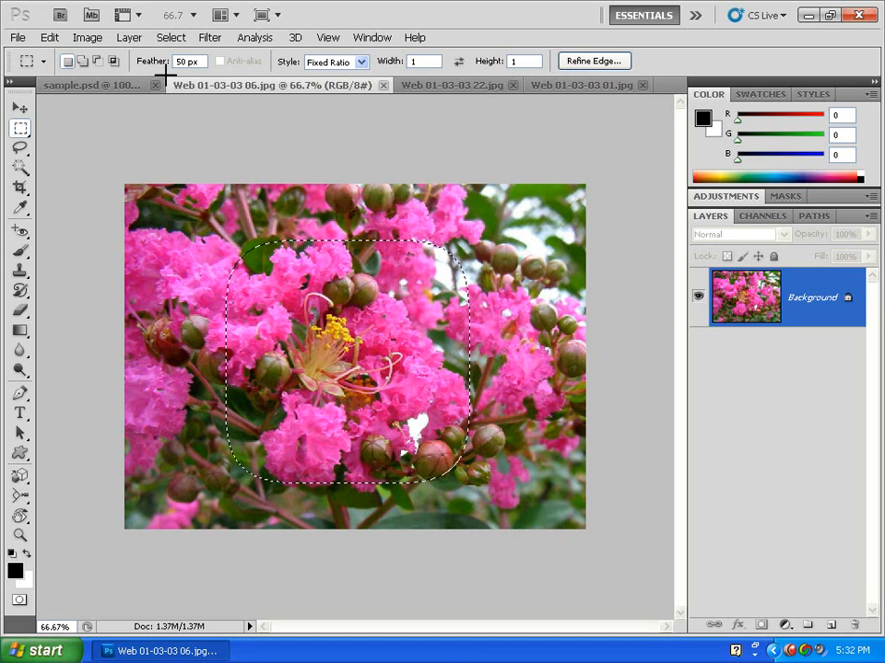
pyautogui.rightClick(293, 305)
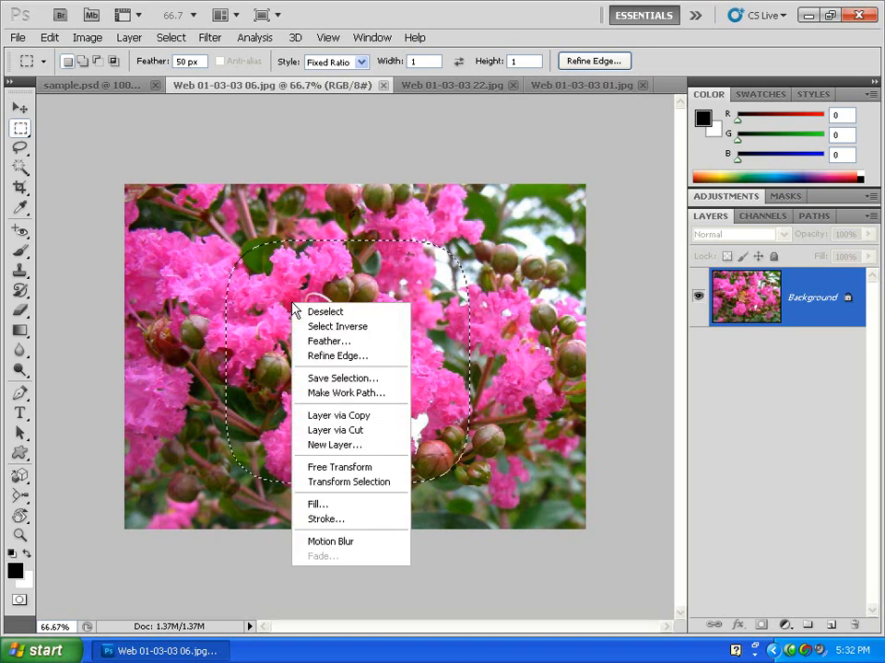
pyautogui.click(341, 343)
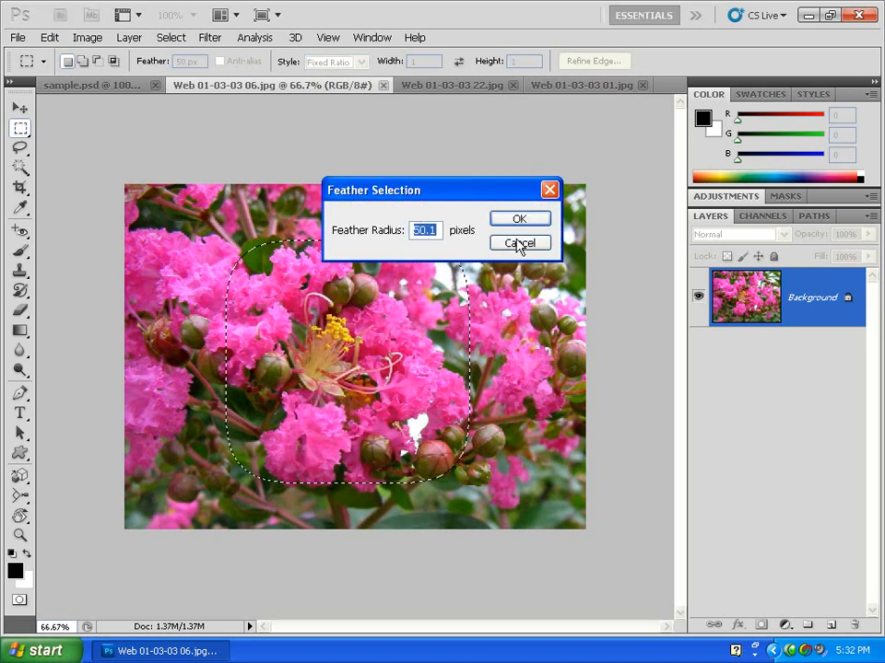
pyautogui.click(539, 220)
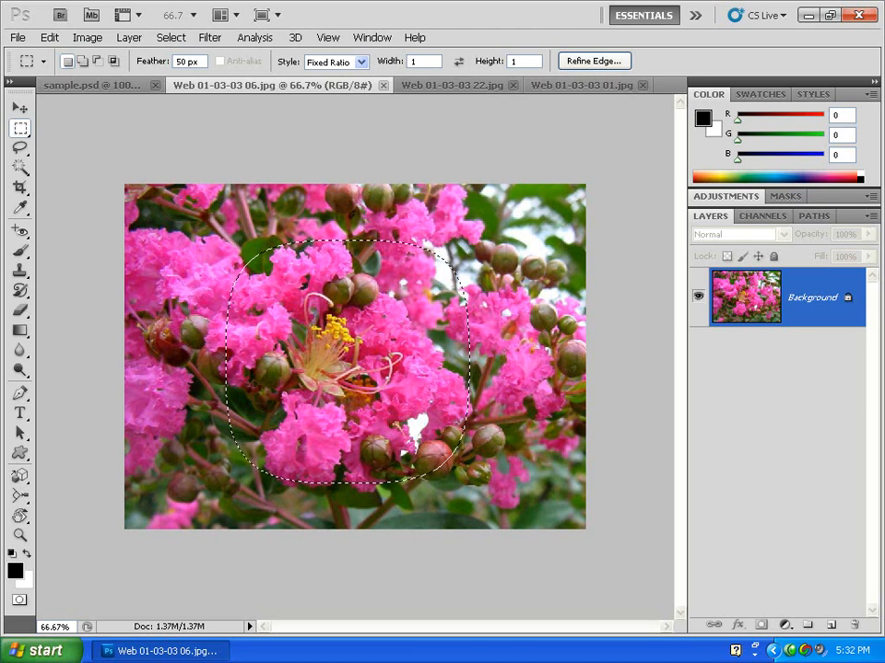
pyautogui.click(172, 40)
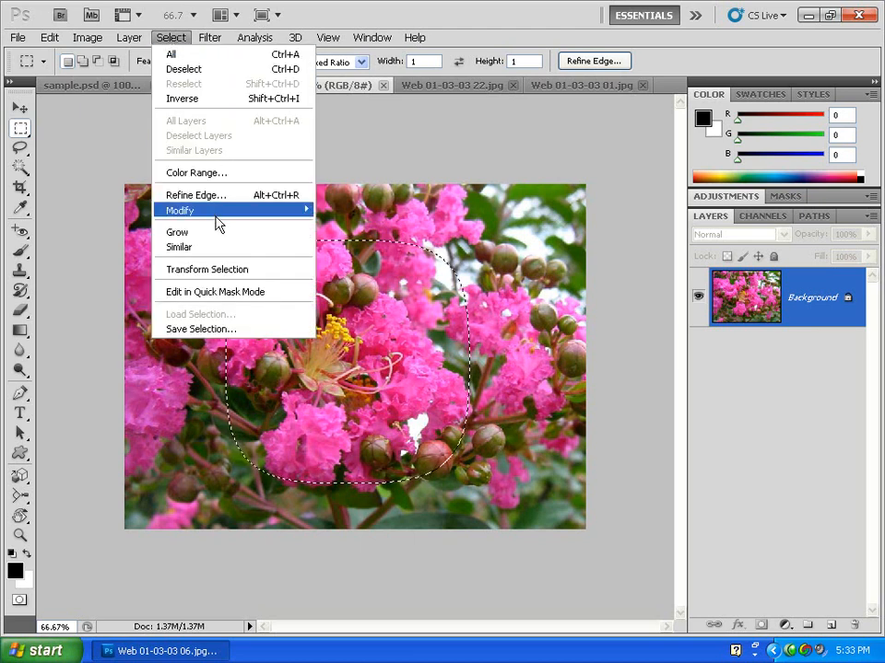
pyautogui.moveTo(218, 211)
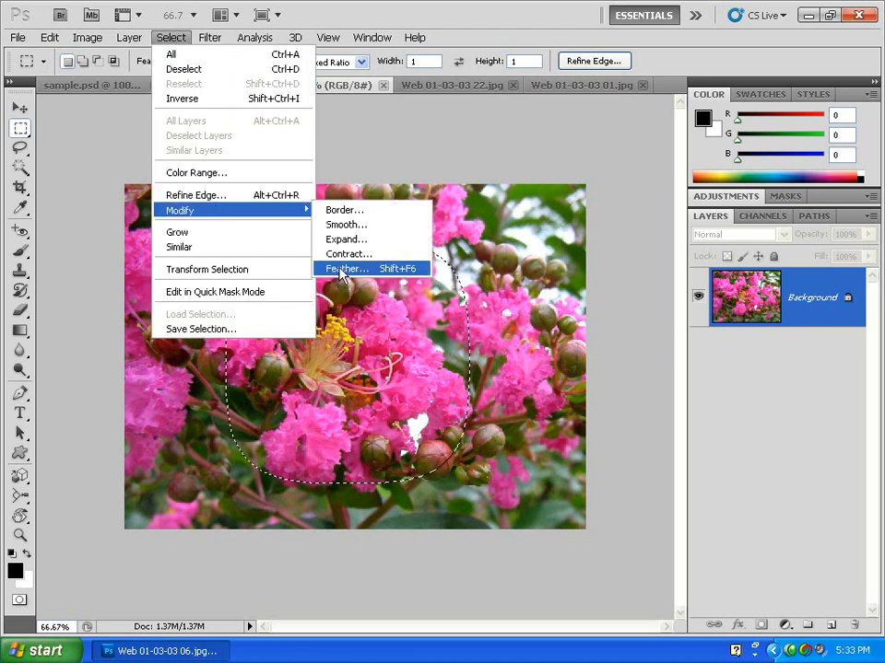
pyautogui.click(343, 268)
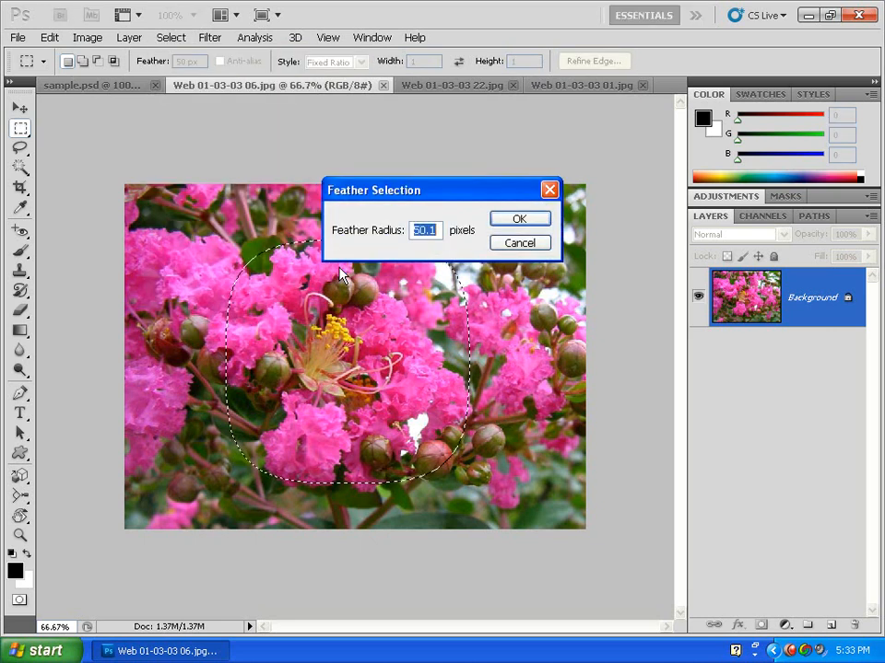
pyautogui.click(512, 245)
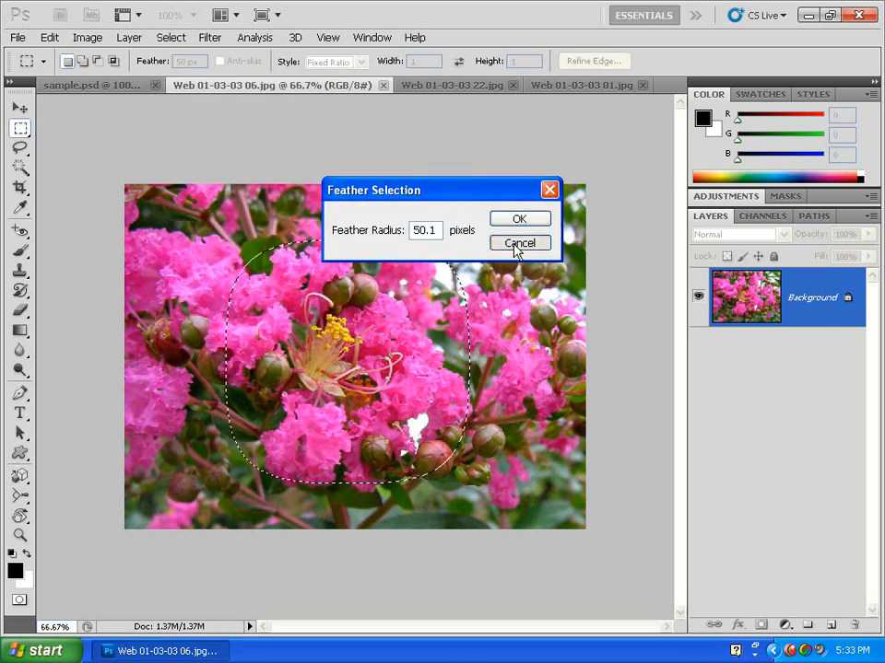
# Feather the already softened selection once more with a radius of 50.1 pixels.
pyautogui.click(129, 38)
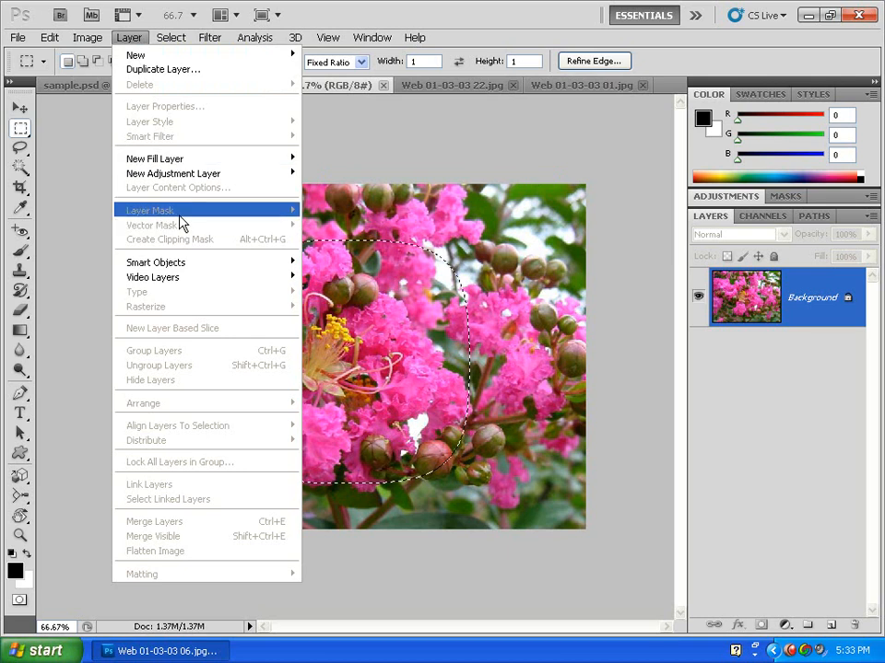
pyautogui.moveTo(170, 38)
pyautogui.moveTo(226, 210)
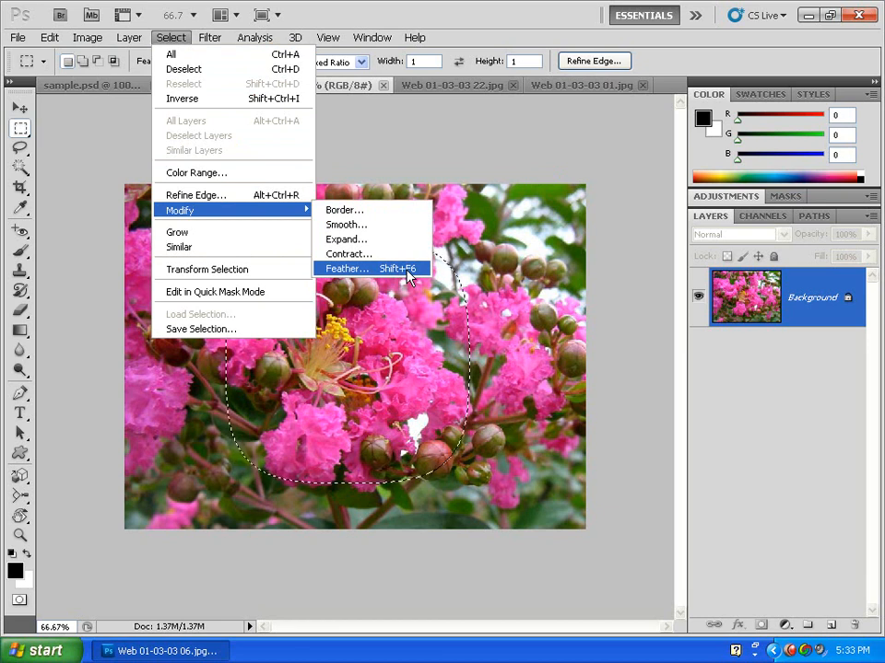
pyautogui.click(410, 276)
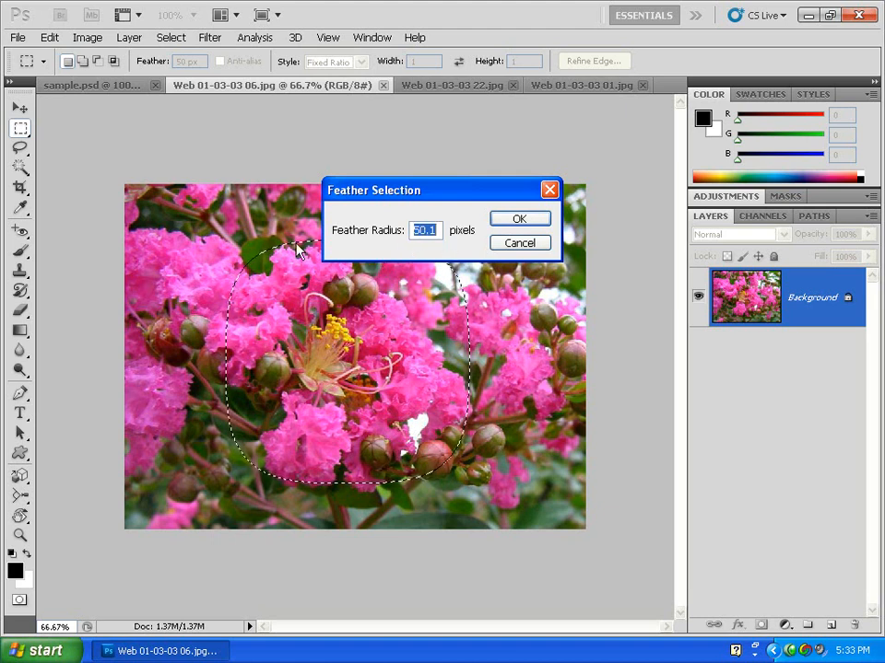
pyautogui.click(508, 227)
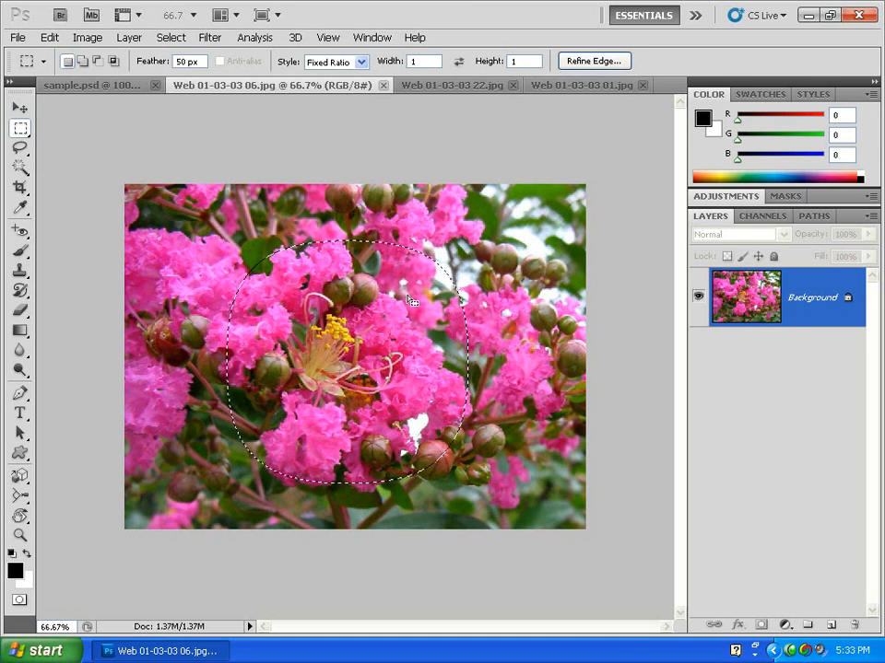
# Step back through all three feather changes to the hard-edged square selection and deselect it.
pyautogui.click(49, 39)
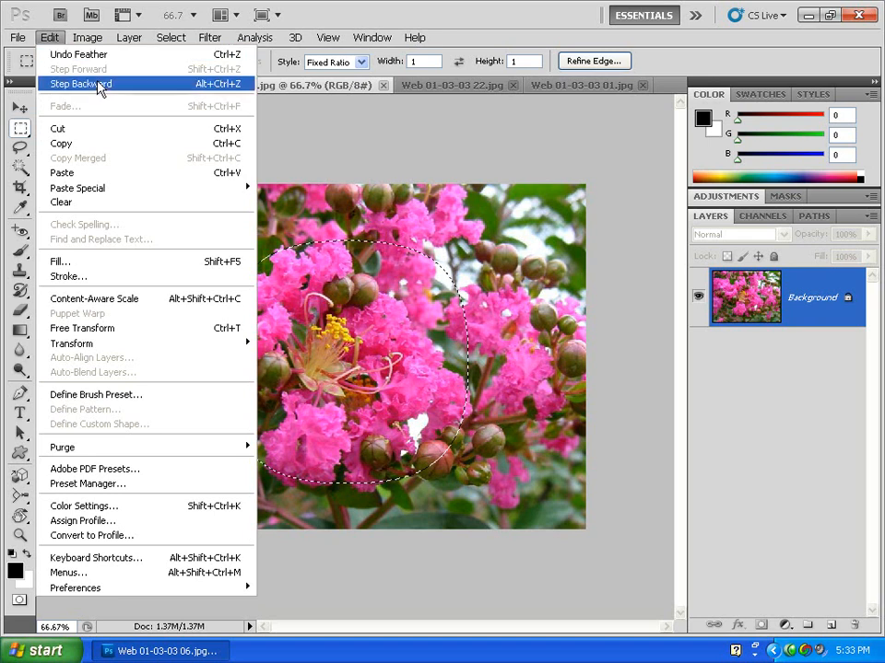
pyautogui.click(96, 84)
pyautogui.click(49, 39)
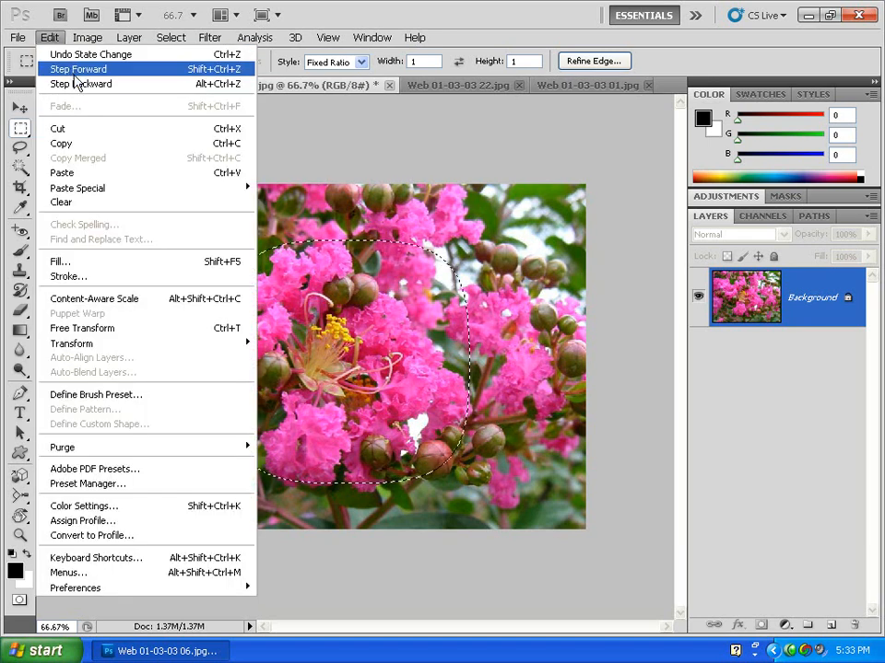
pyautogui.click(80, 85)
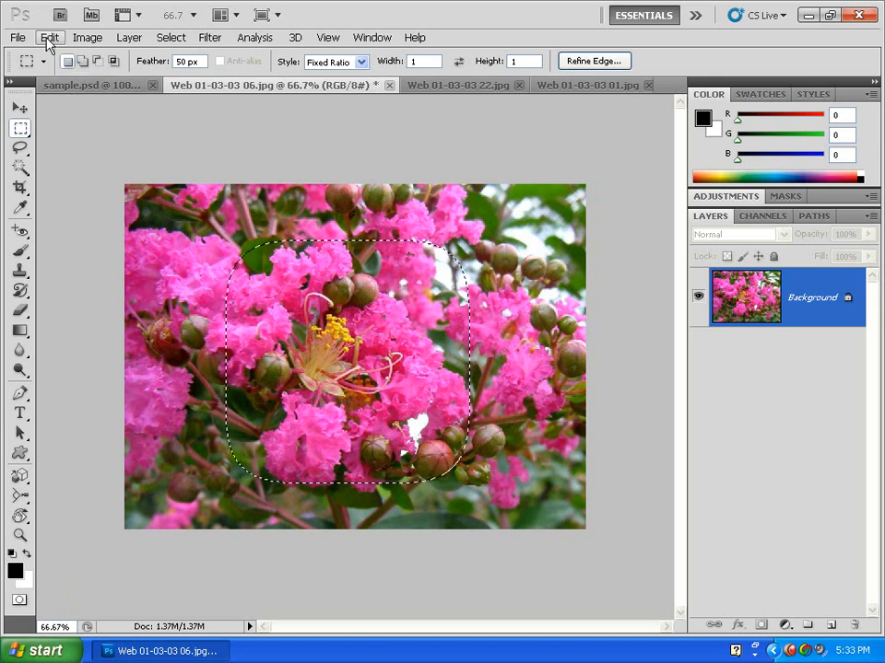
pyautogui.click(50, 39)
pyautogui.click(81, 85)
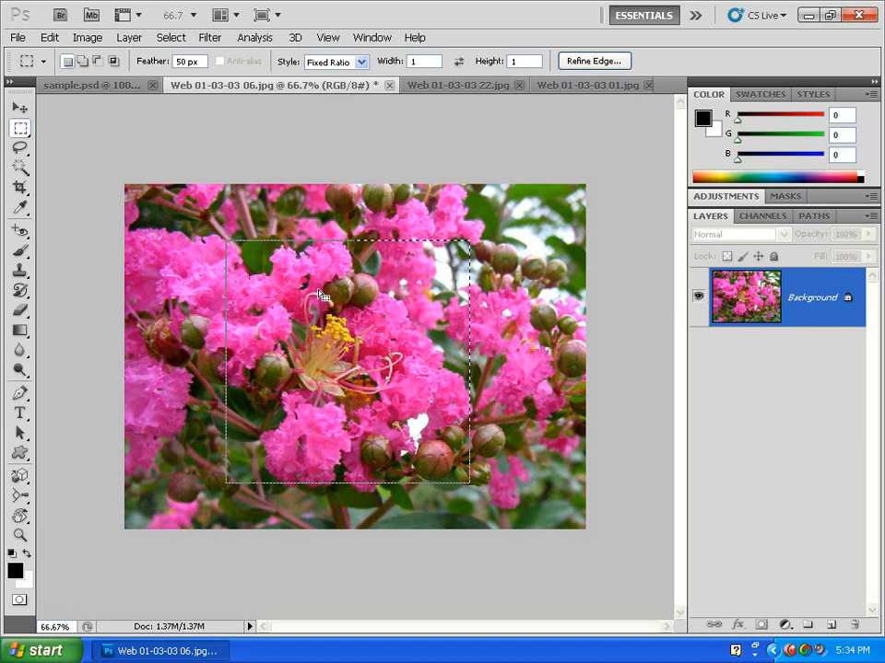
pyautogui.hotkey('ctrl', 'd')
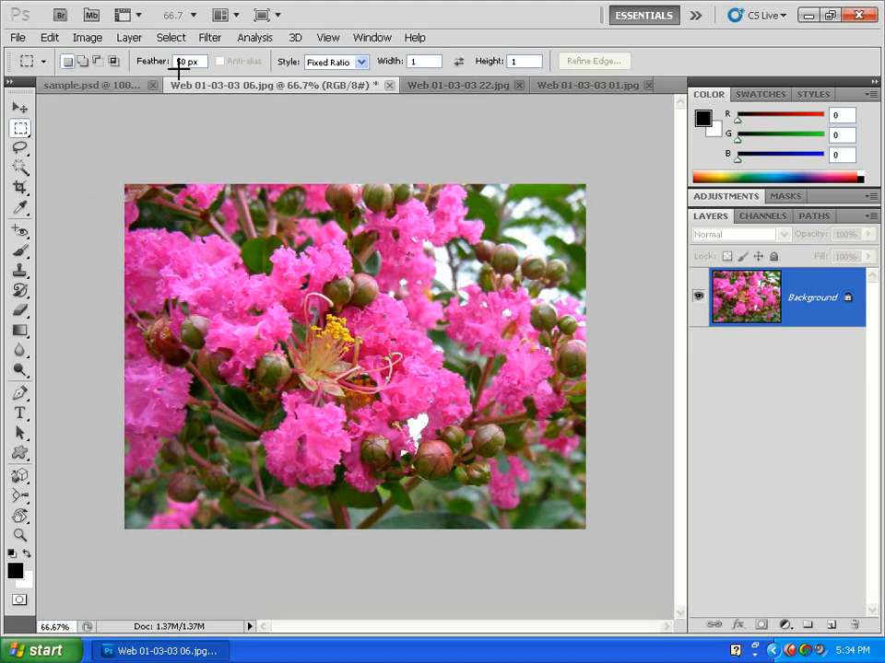
# Save the 50 px feather, 1:1 fixed-ratio marquee settings as a tool preset named "Rectangular Marquee Tool f50 sq".
pyautogui.click(42, 63)
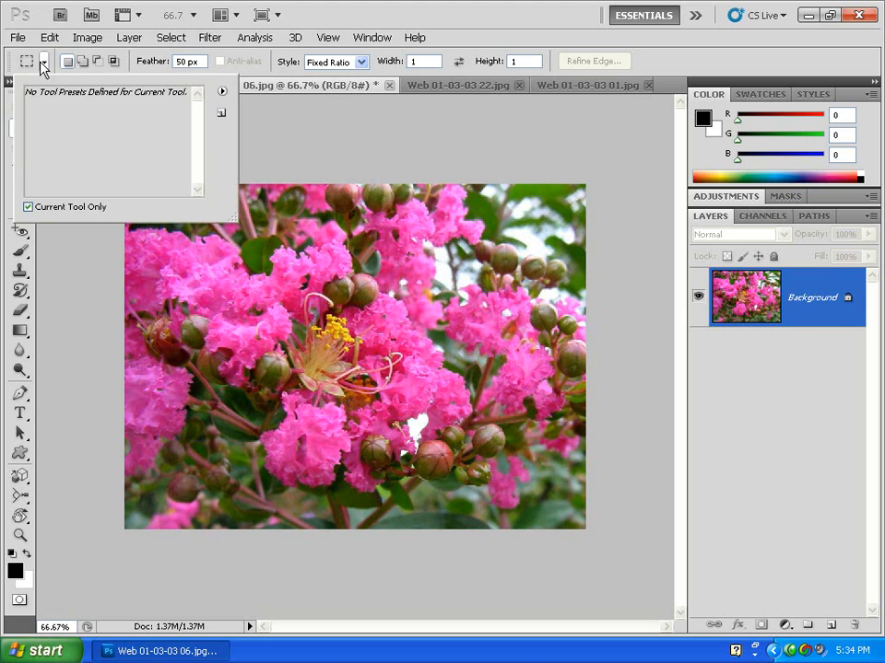
pyautogui.click(222, 113)
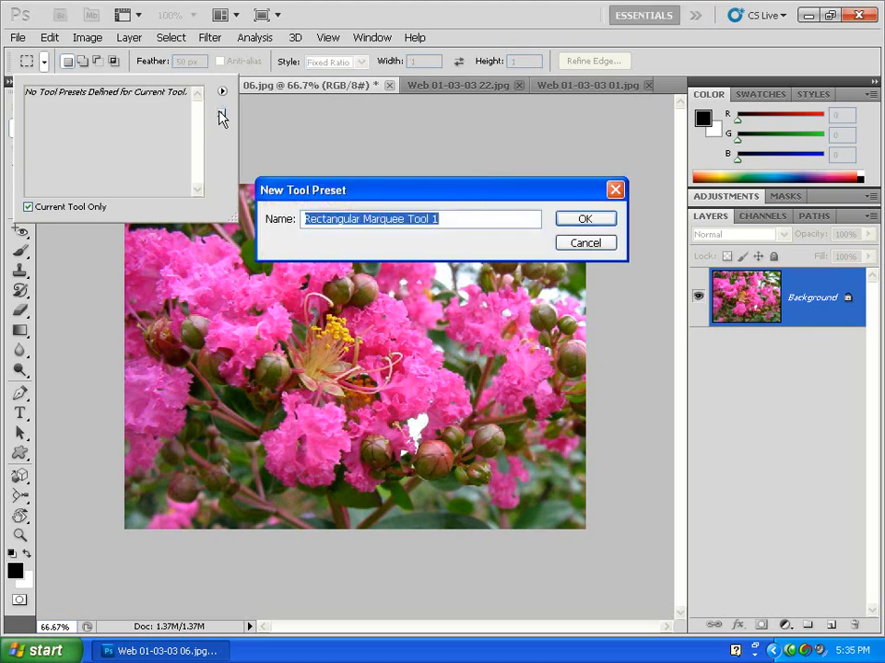
pyautogui.click(460, 219)
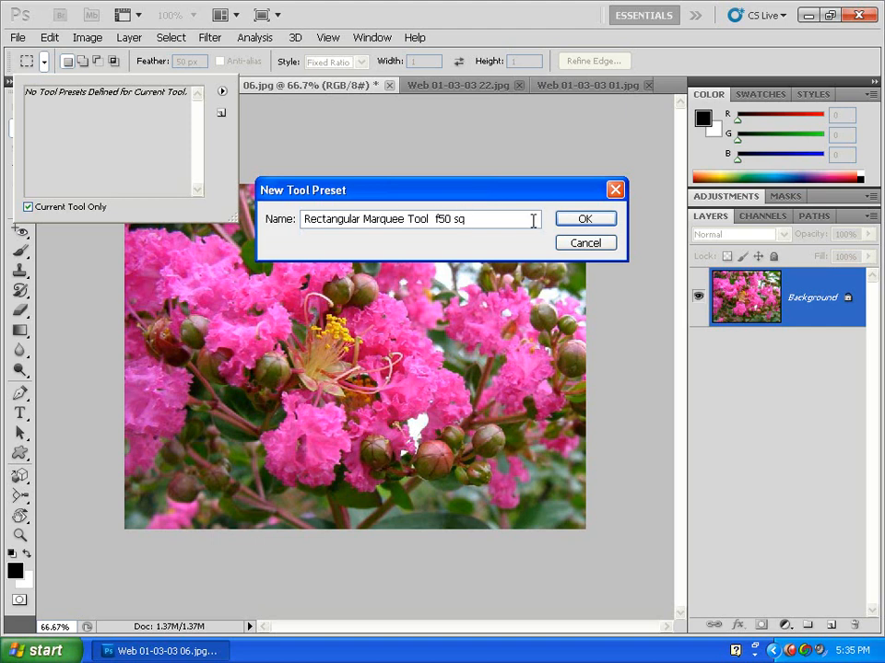
pyautogui.click(583, 223)
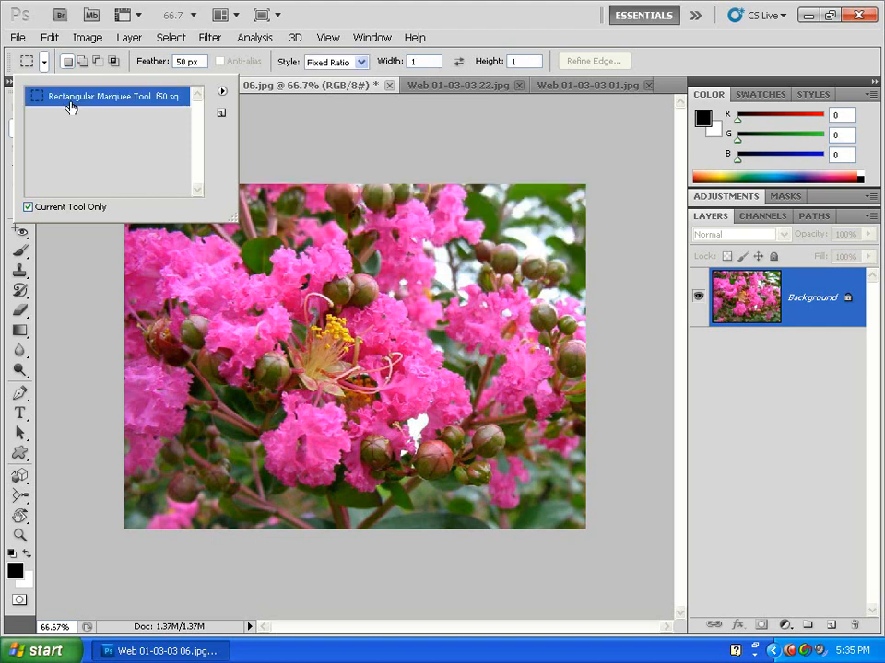
pyautogui.click(283, 239)
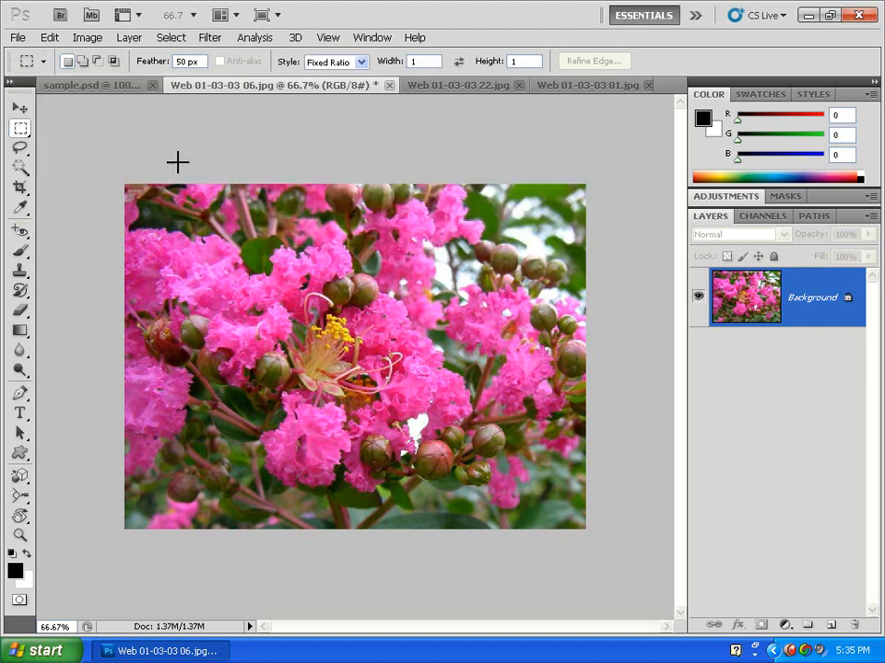
# Set the feather to 0 px, restore the settings with the f50 sq preset, and draw a square selection around the yellow stamens.
pyautogui.click(187, 63)
pyautogui.write('0')
pyautogui.click(43, 62)
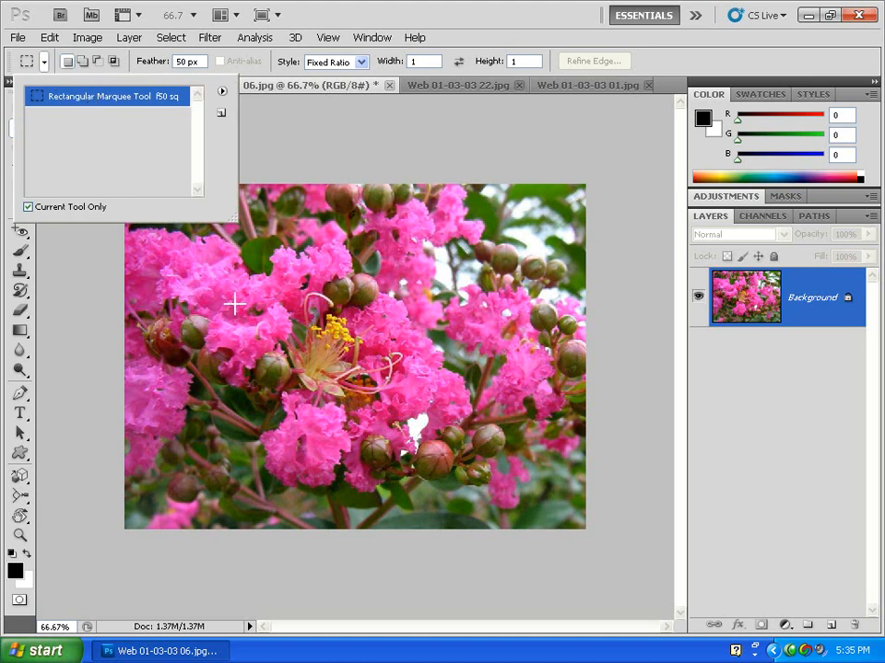
pyautogui.moveTo(207, 288); pyautogui.dragTo(451, 449)
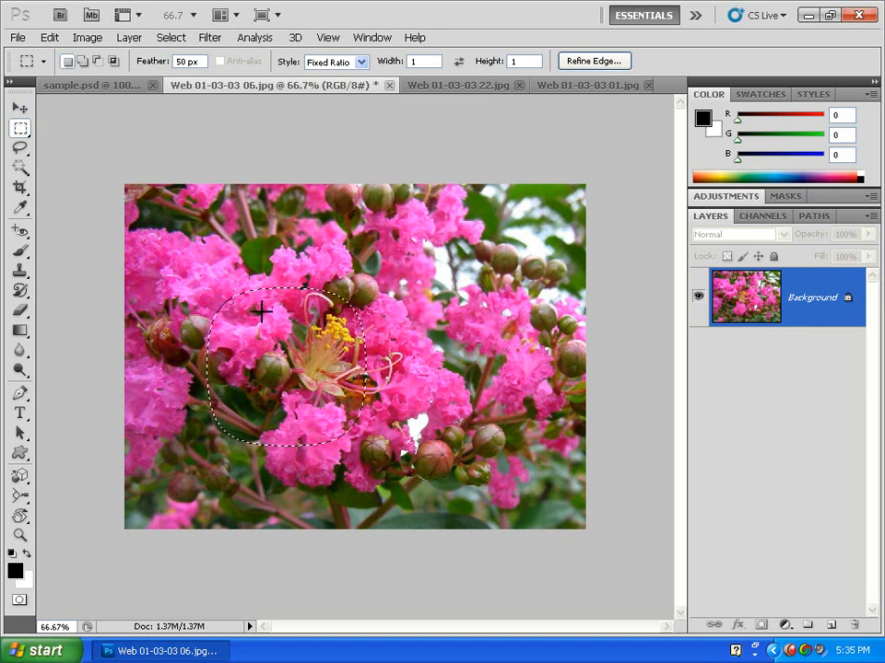